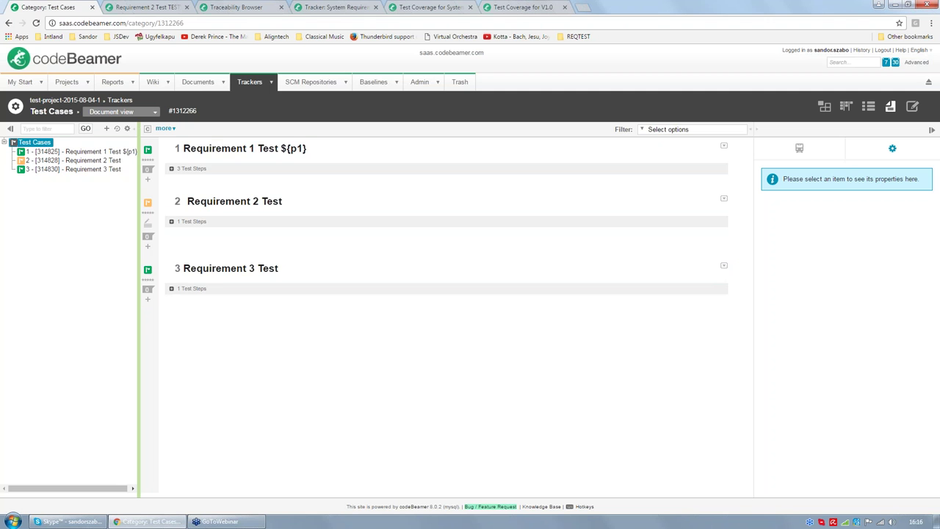
Widen the item tree, go to the Test Cases tracker's field customization and open the Verifies field for editing.
drag(138, 238, 157, 237)
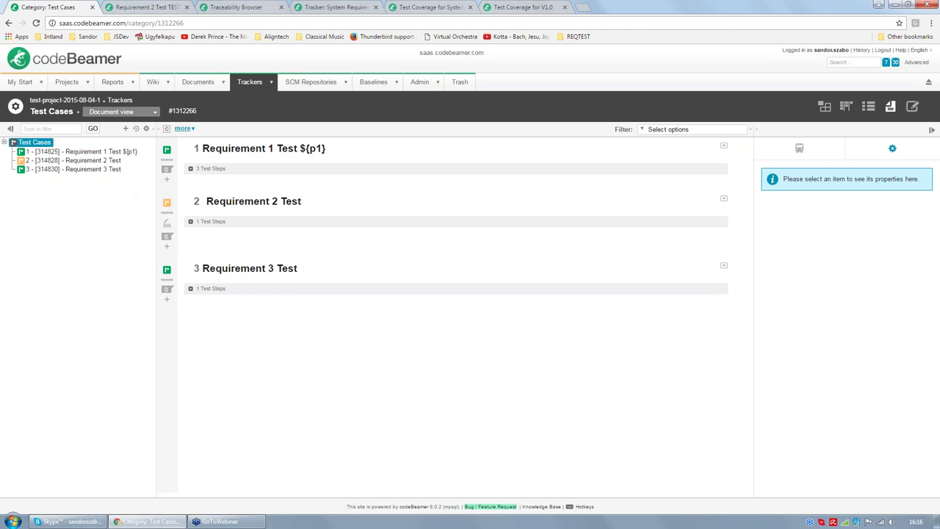
click(183, 130)
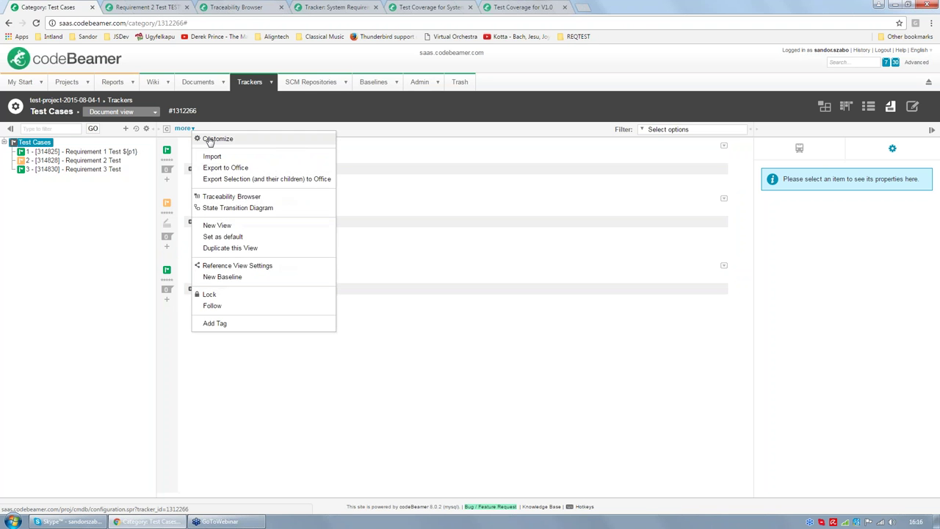
click(213, 140)
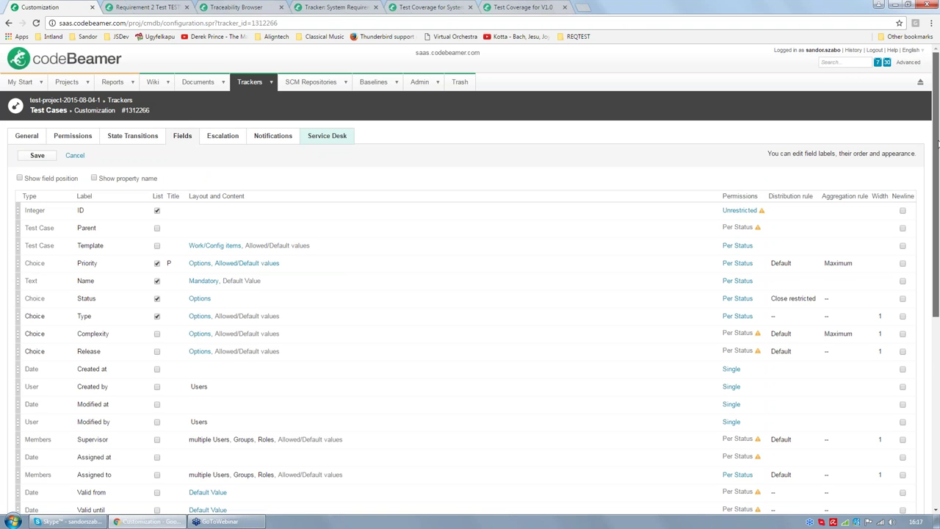
drag(938, 143, 936, 212)
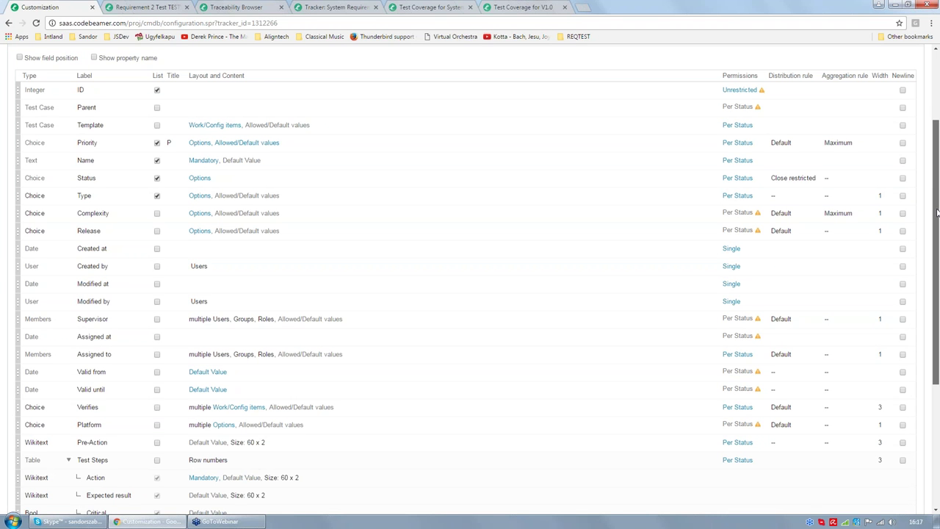
drag(937, 212, 938, 278)
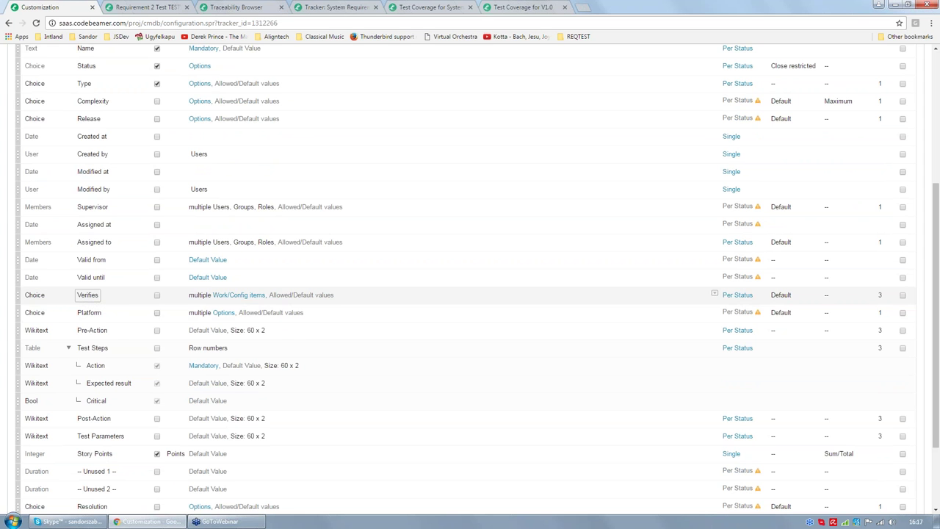
click(87, 295)
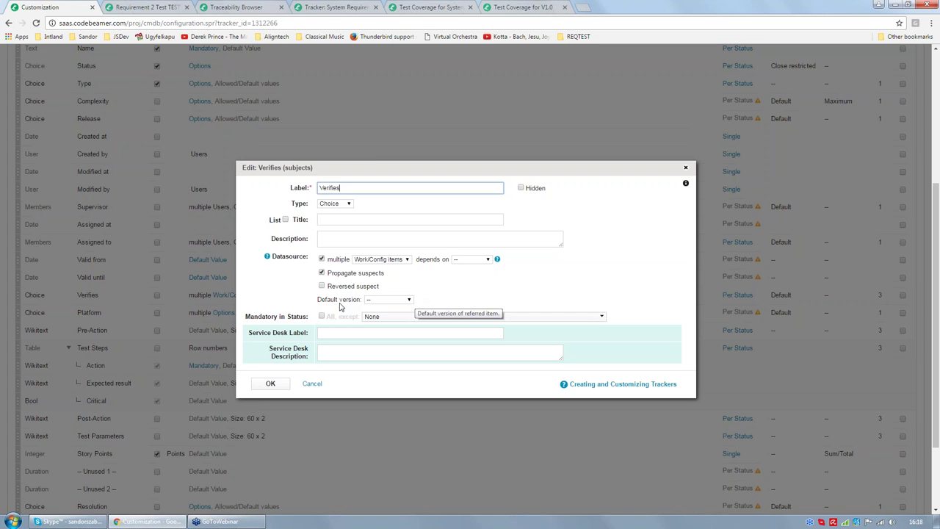
Examine the Default version choices of the Verifies field, accept its settings and save the tracker customization.
click(404, 301)
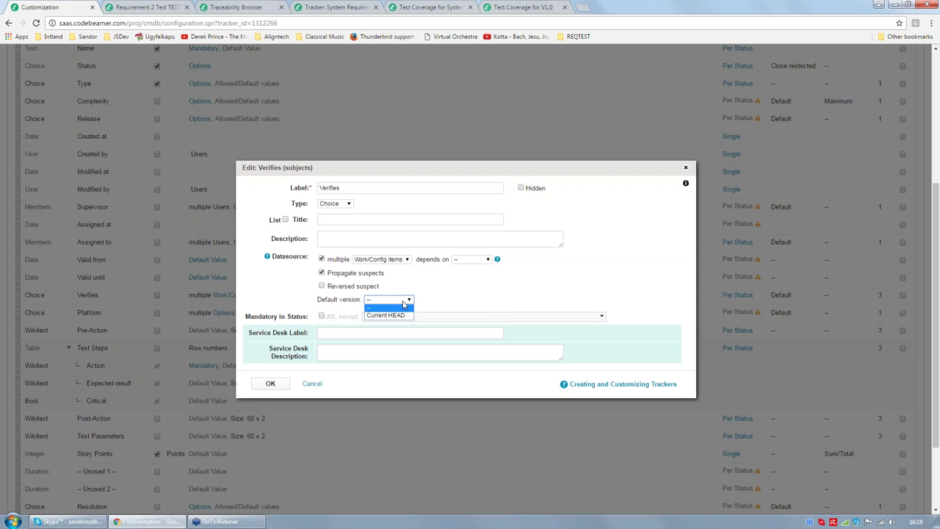
click(404, 304)
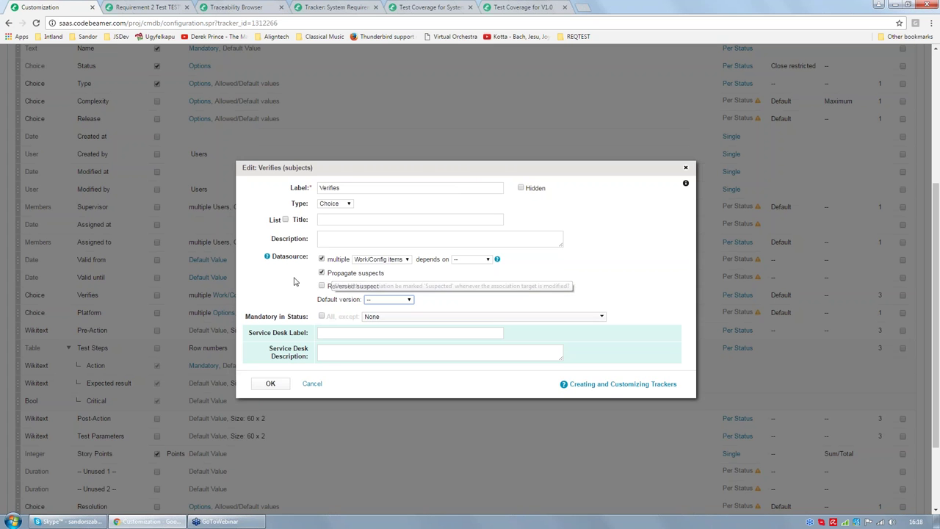
click(271, 384)
drag(935, 289, 937, 103)
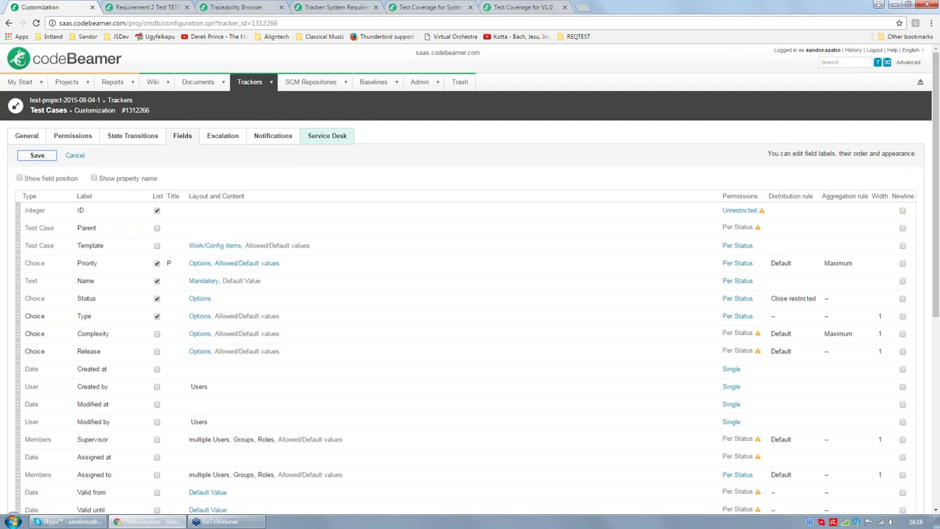
click(36, 155)
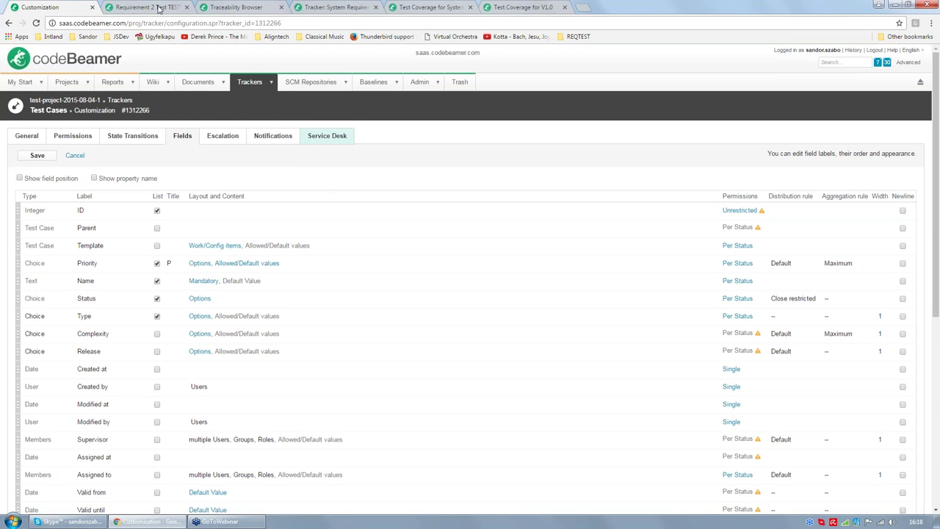
Return to the Test Cases document view and examine the relations of Requirement 2 Test and Requirement 3 Test.
click(42, 111)
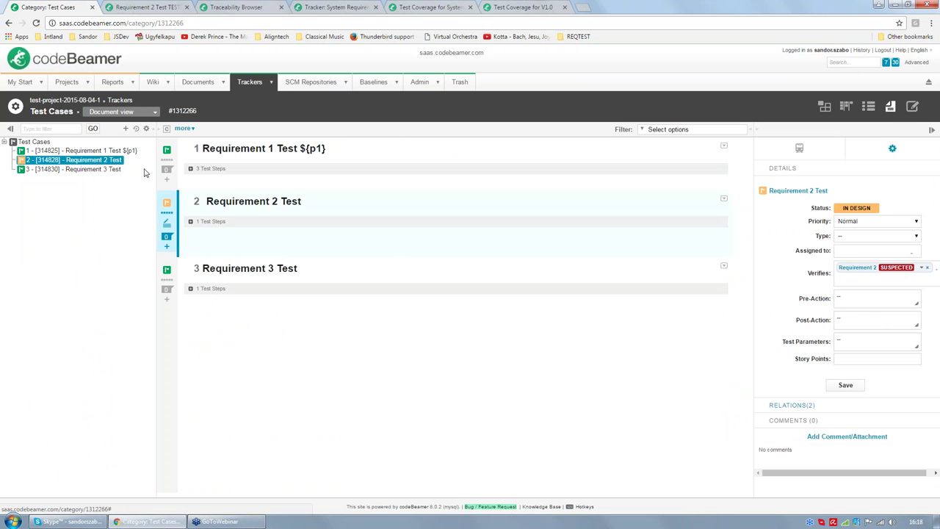
click(780, 169)
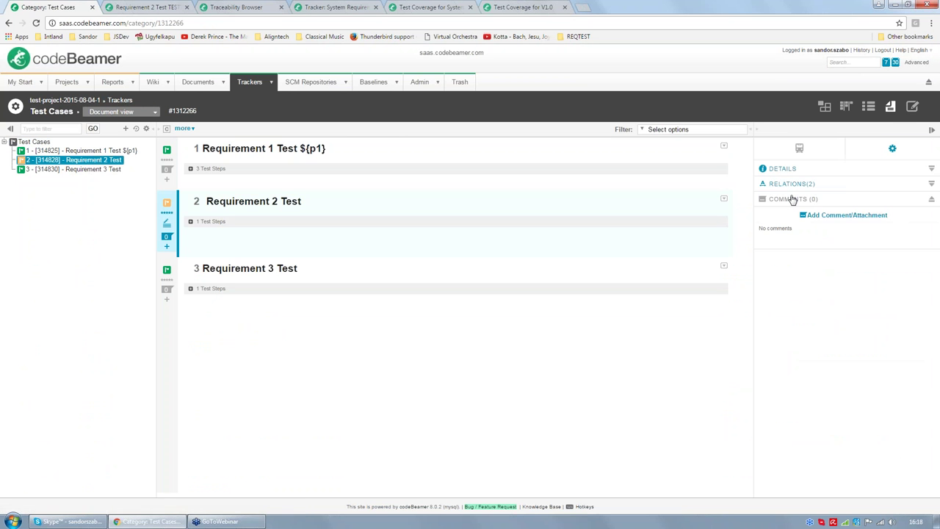
click(784, 185)
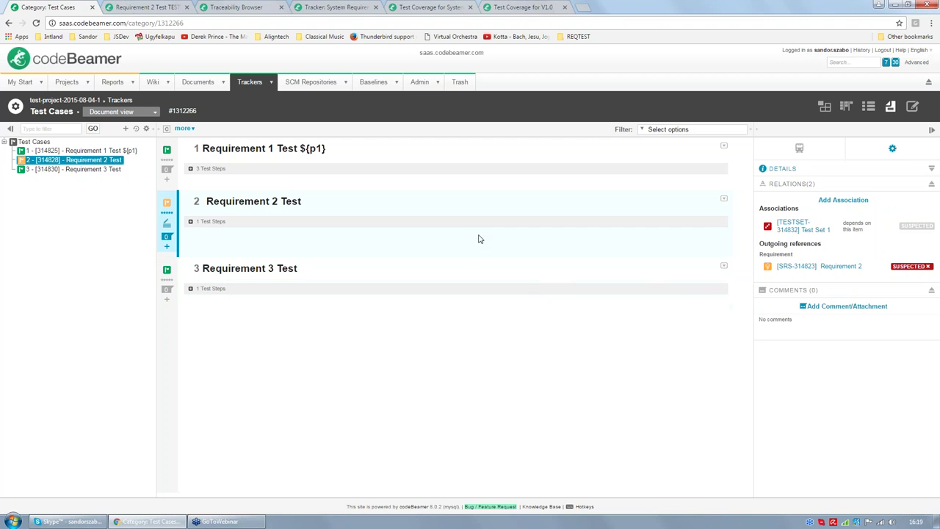
click(111, 170)
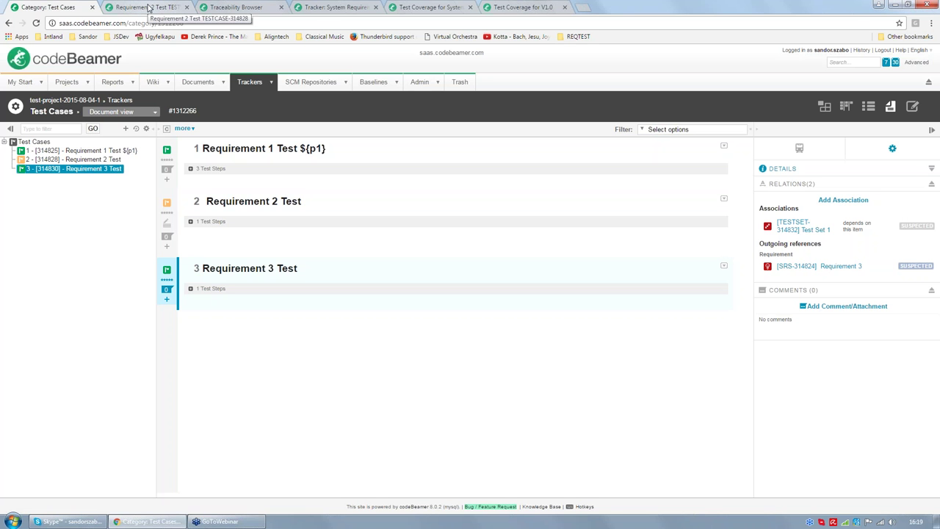
Reload the Requirement 2 Test item, start editing it and open the reference settings of Requirement 2 in Verifies.
click(148, 7)
key(F5)
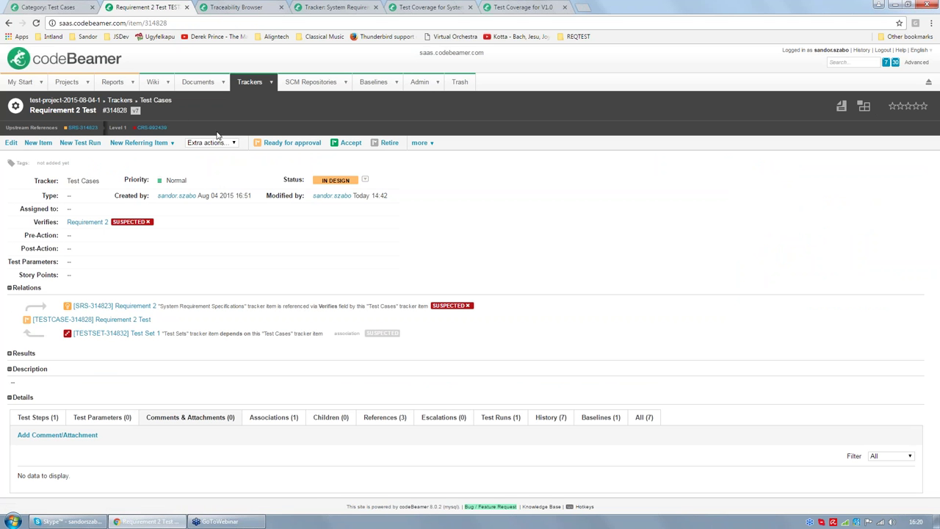
click(11, 144)
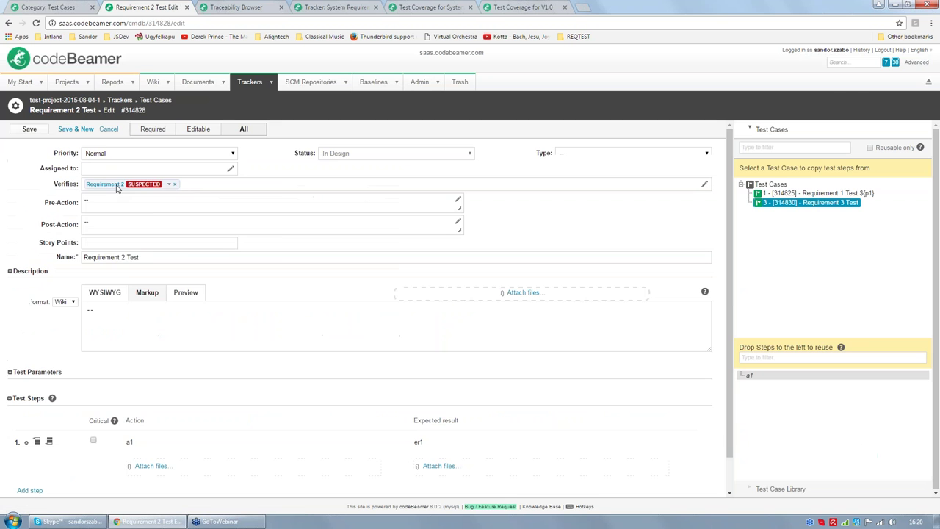
click(169, 185)
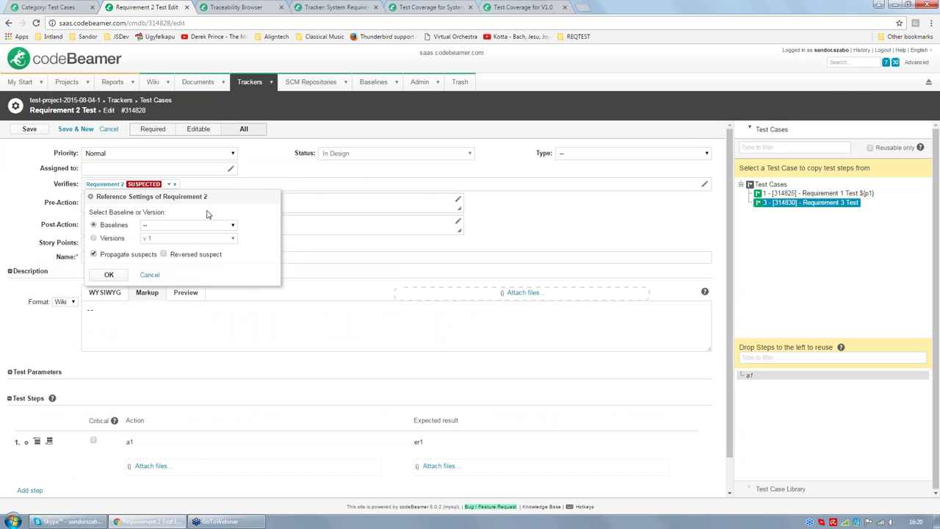
Examine the suspect propagation, baseline and version options for the Requirement 2 reference, and close the settings without applying anything.
mouse_move(113, 256)
click(213, 228)
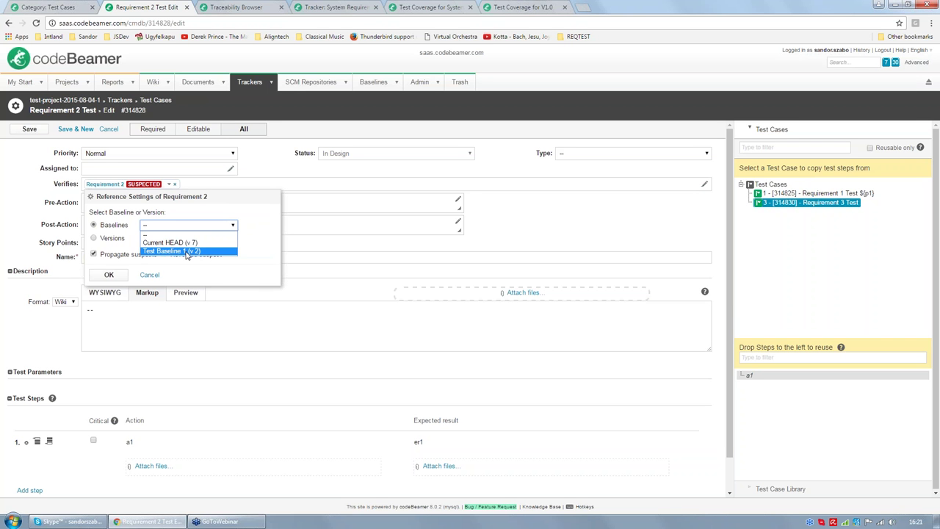
click(192, 212)
click(93, 238)
click(204, 239)
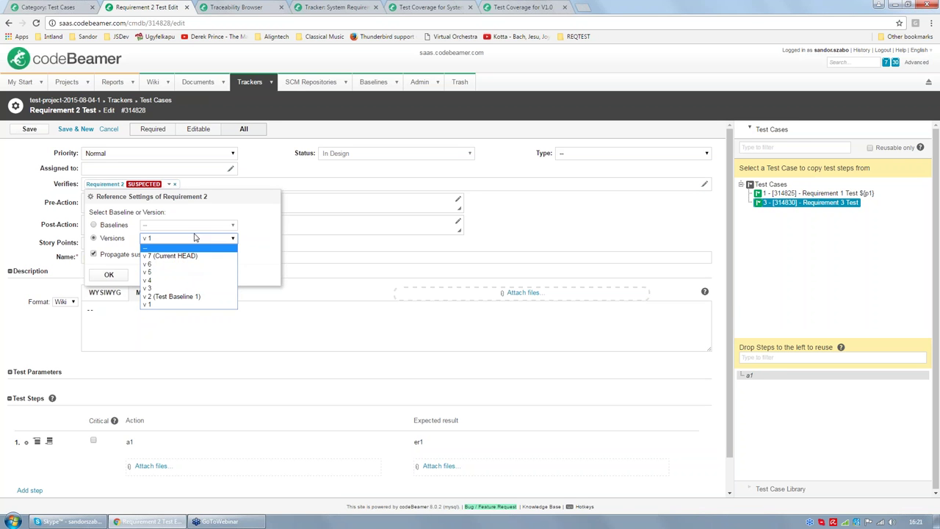
click(207, 211)
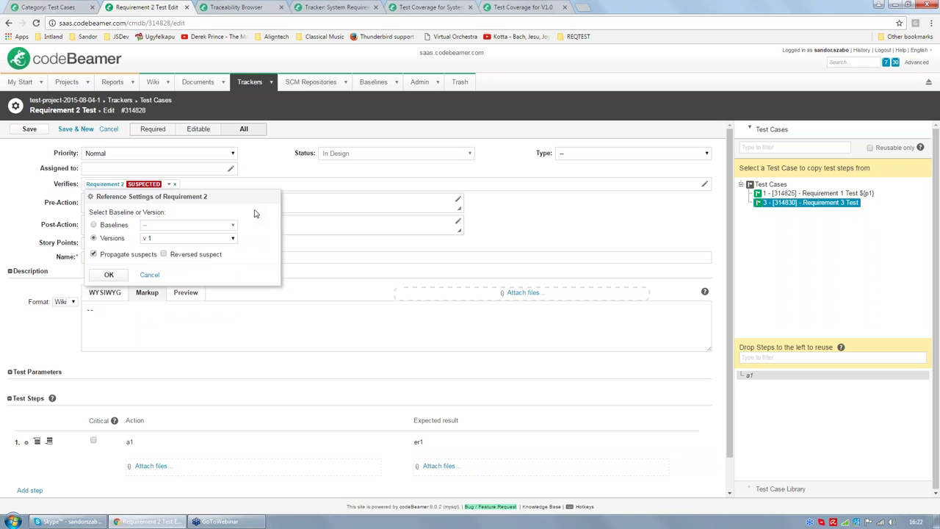
click(268, 171)
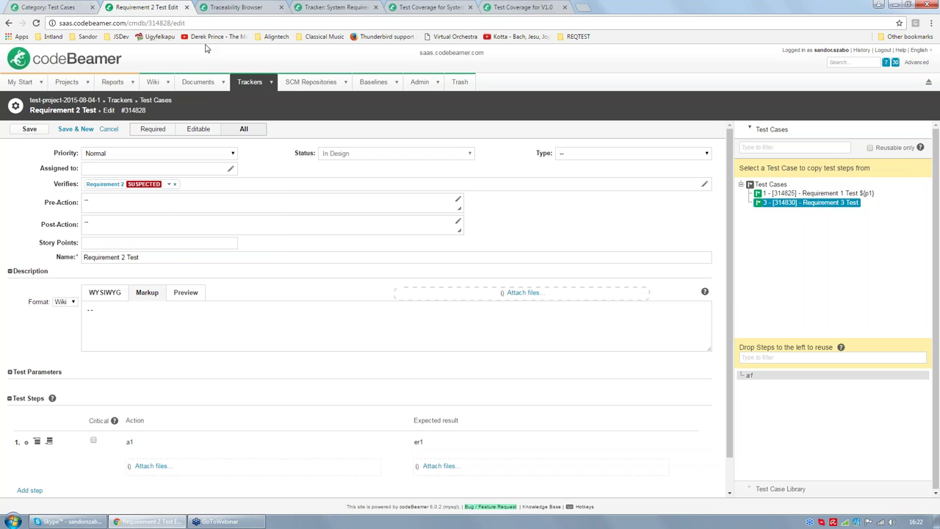
Switch to the Traceability Browser, view the project's Trackers overview on a separate page and close that page again.
click(239, 9)
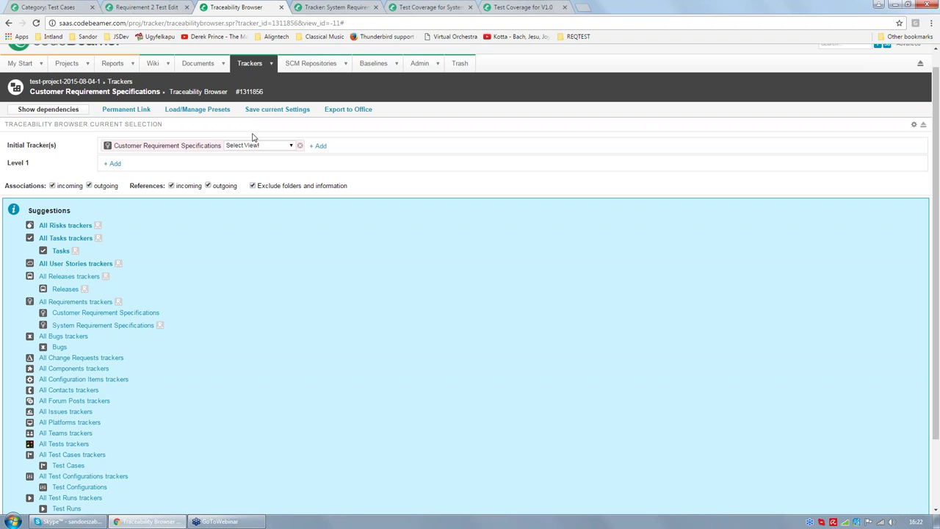
right_click(248, 62)
click(275, 68)
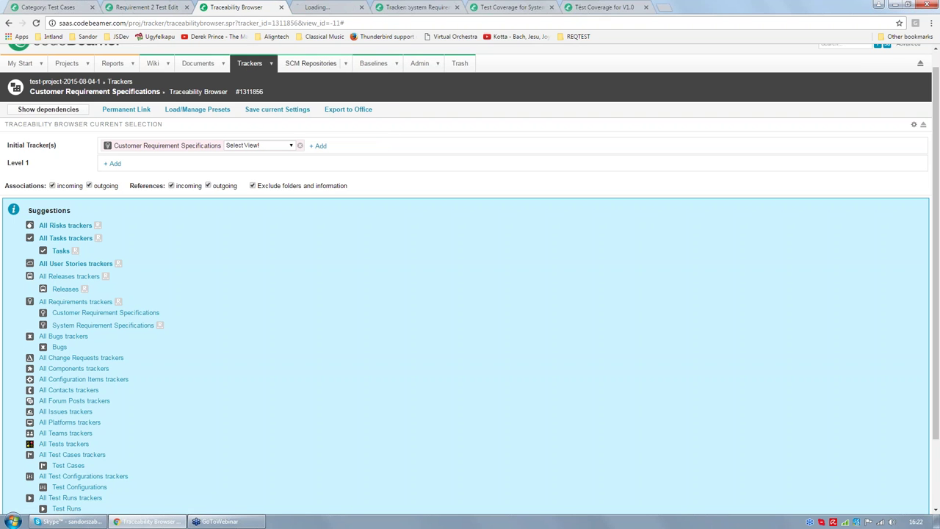
click(315, 6)
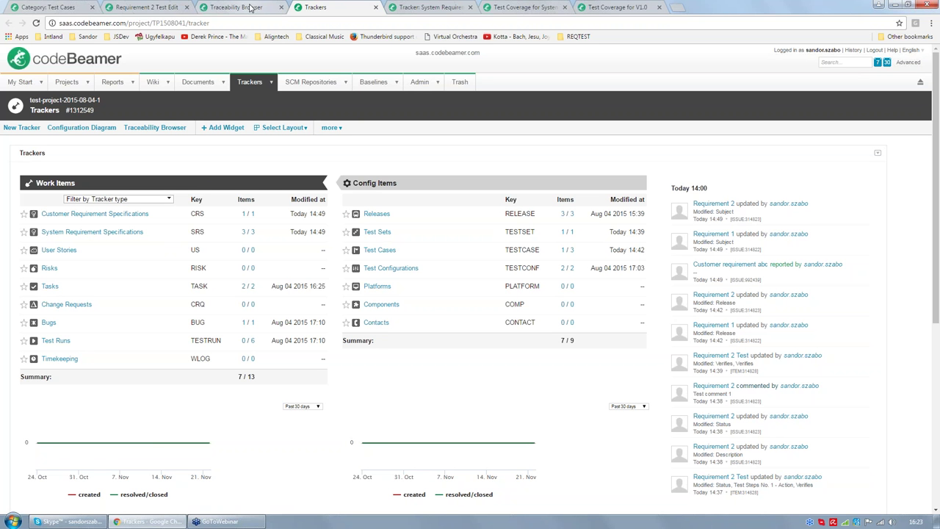
click(375, 7)
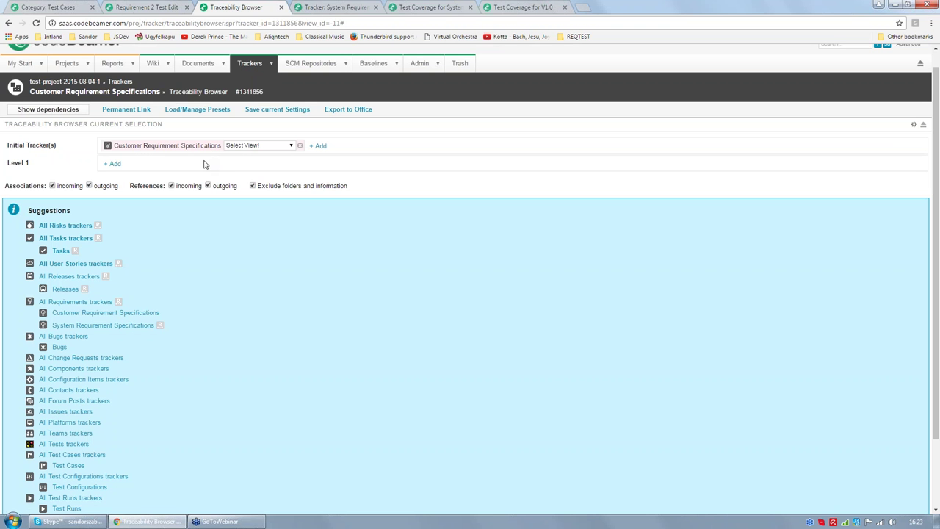
Add the current project's System Requirement Specifications tracker as Level 1 of the traceability and show the dependencies.
click(114, 164)
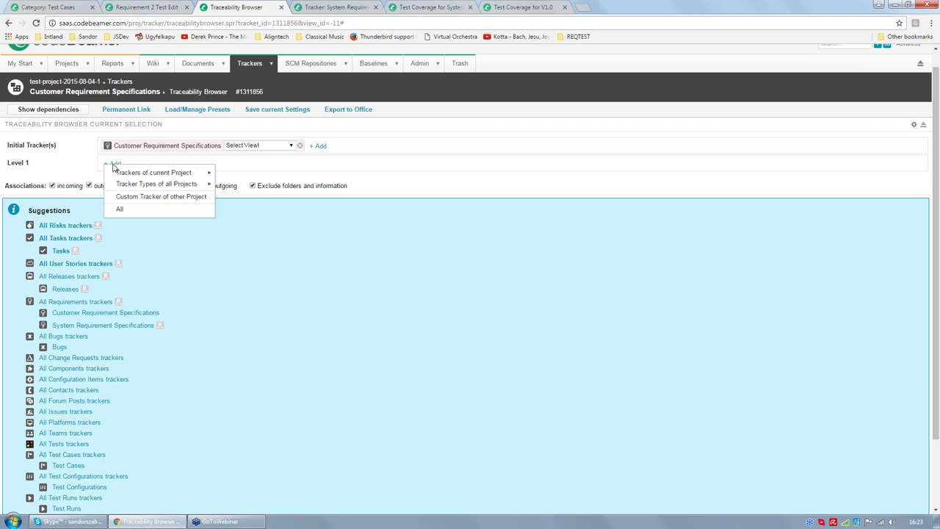
mouse_move(127, 171)
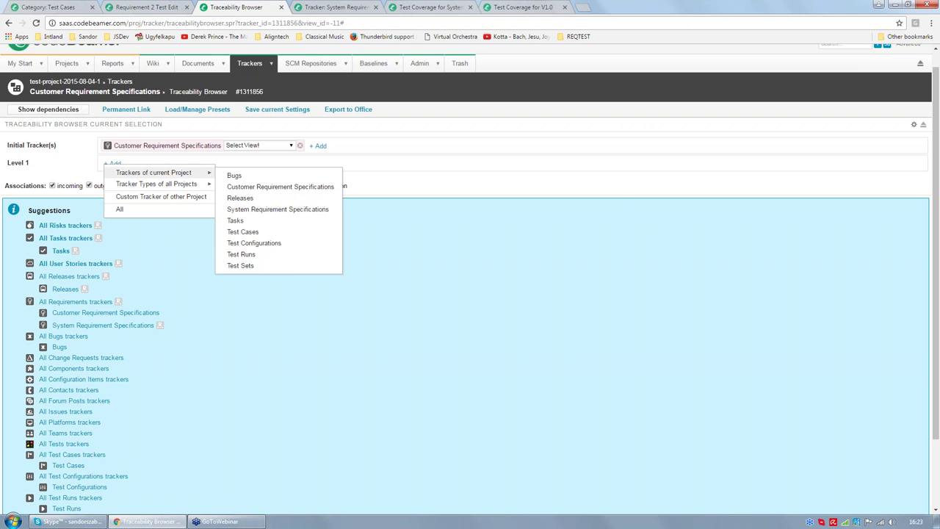
click(257, 210)
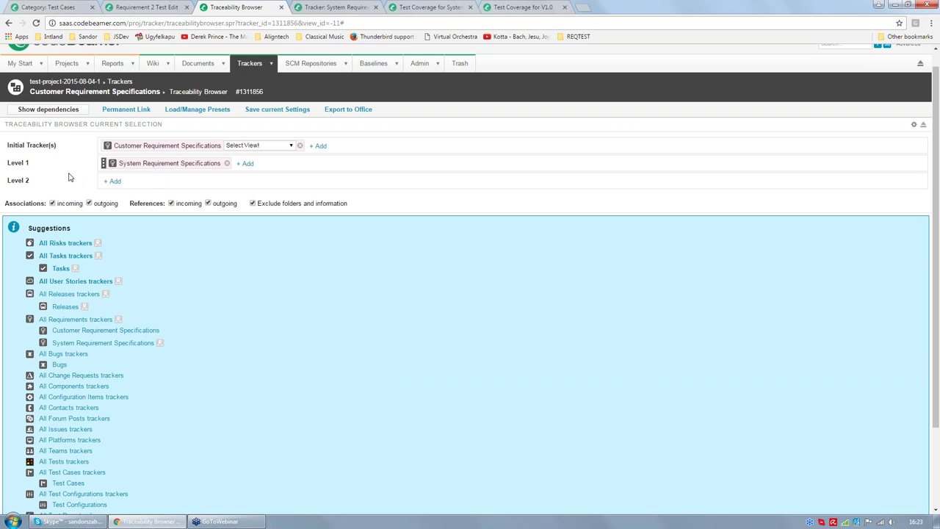
click(45, 111)
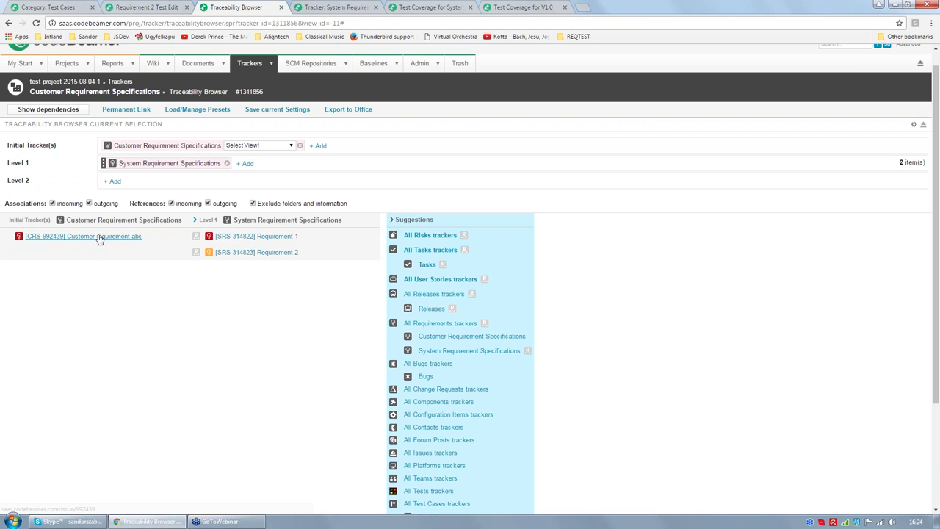
Add the current project's Test Cases tracker as Level 2 of the traceability and show the dependencies.
click(115, 183)
mouse_move(151, 192)
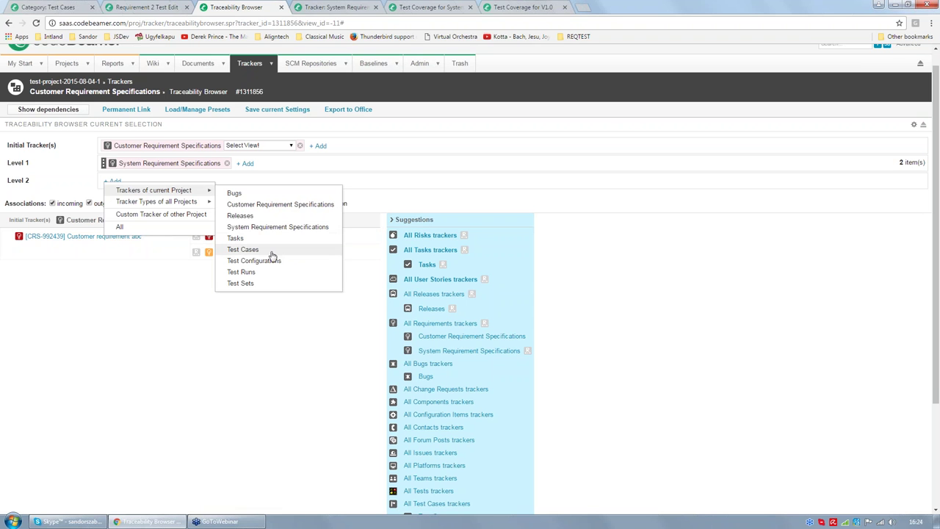
click(243, 249)
click(48, 111)
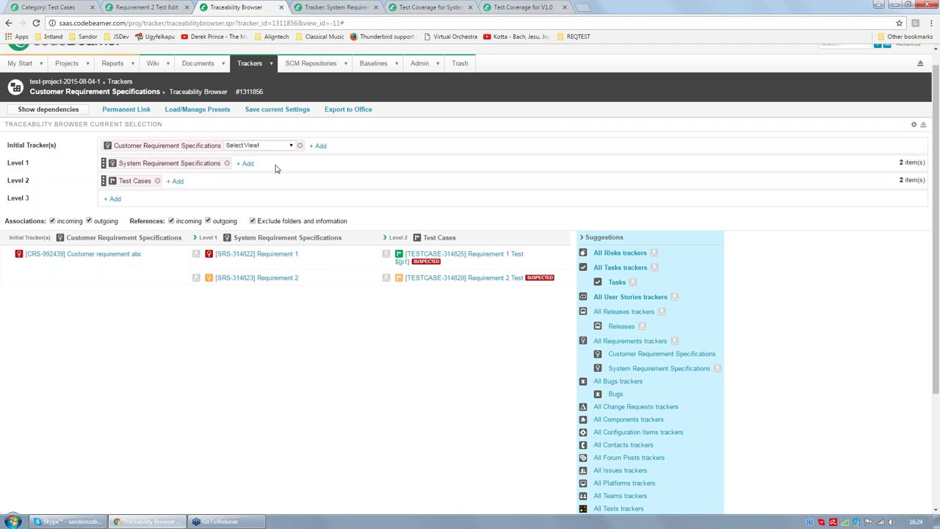
Add the current project's Test Sets tracker as Level 3 of the traceability and show the dependencies.
click(113, 199)
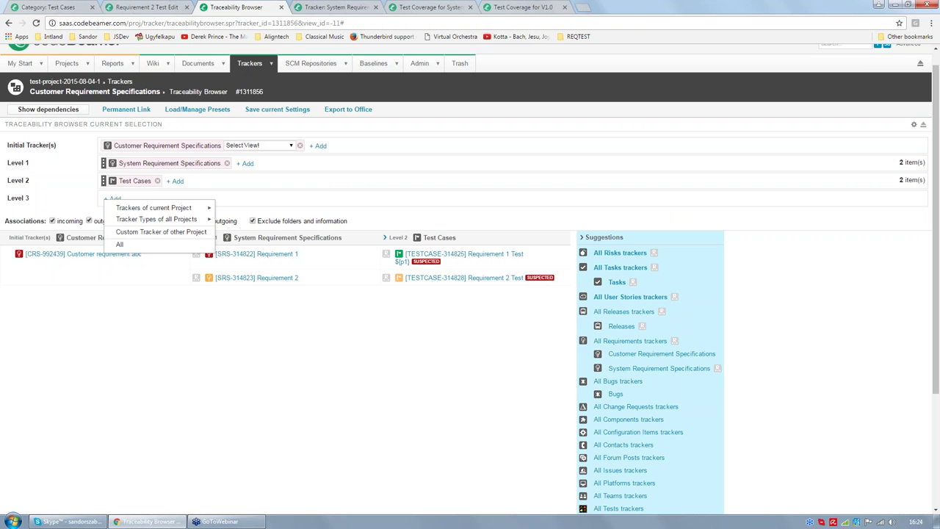
mouse_move(121, 208)
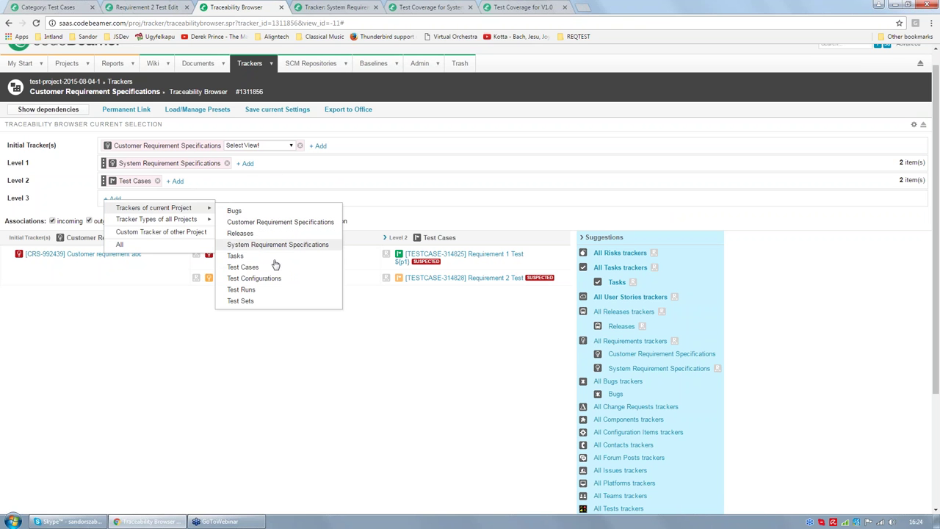
click(262, 301)
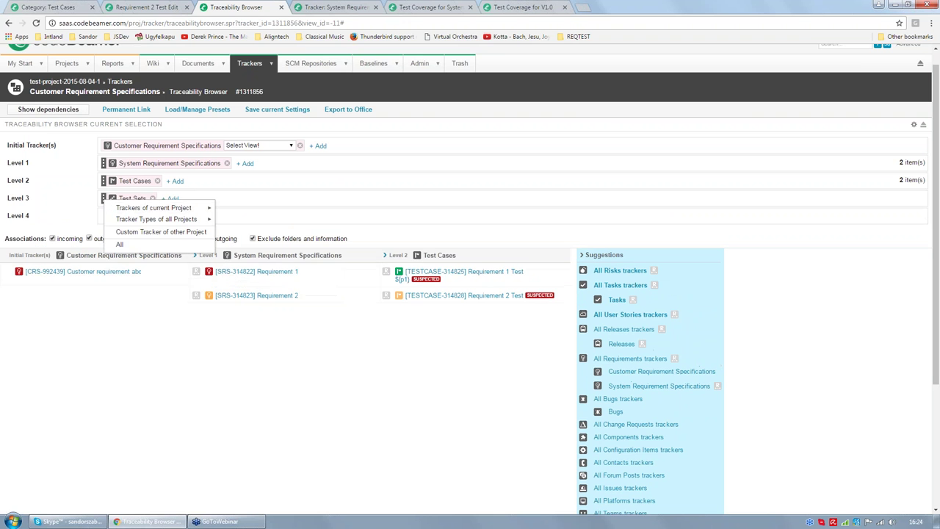
click(54, 111)
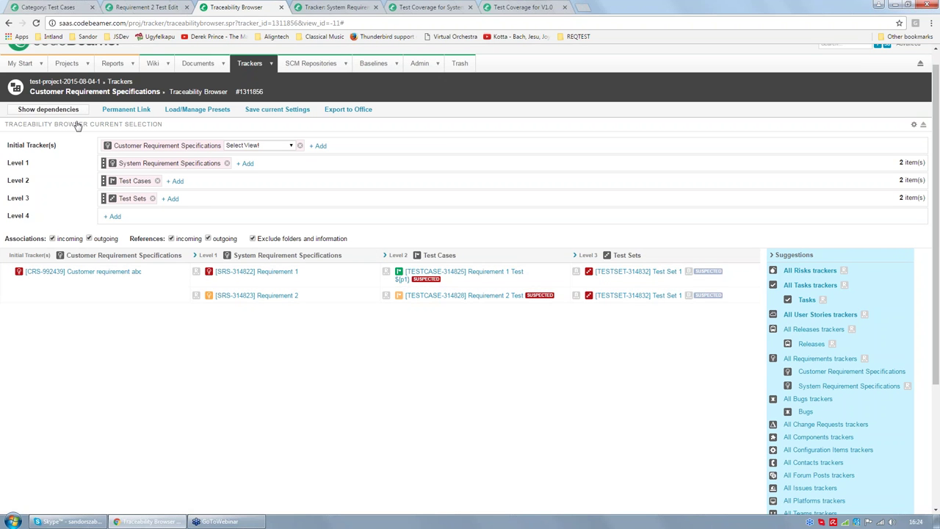
Add the current project's Test Runs tracker as Level 4 of the traceability and show the dependencies.
click(113, 216)
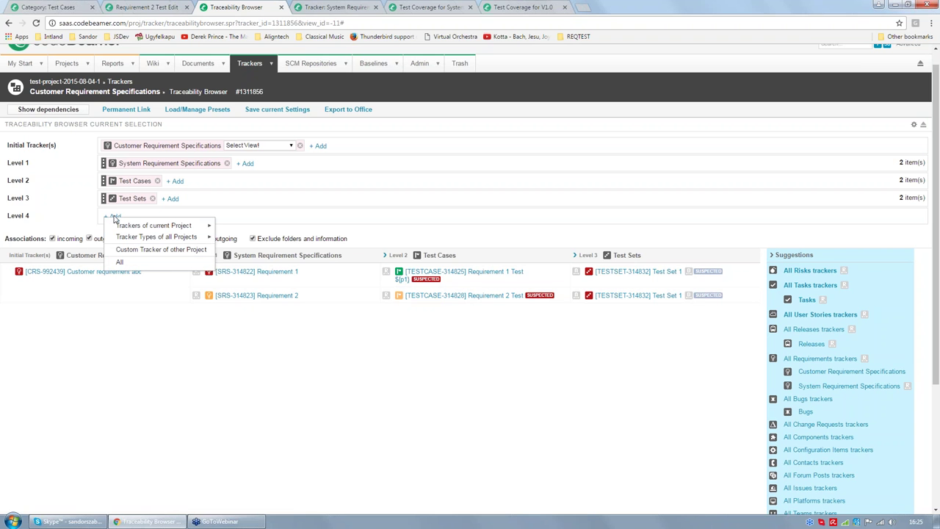
mouse_move(152, 230)
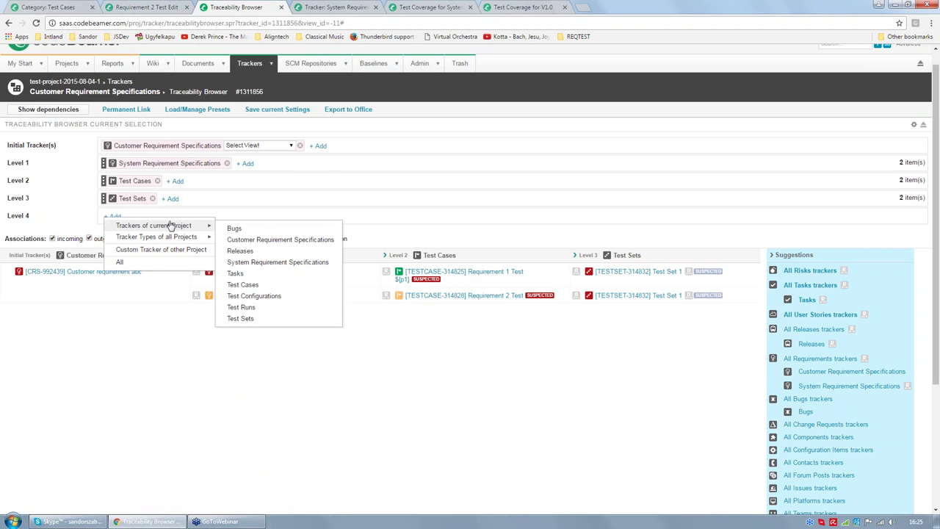
click(266, 310)
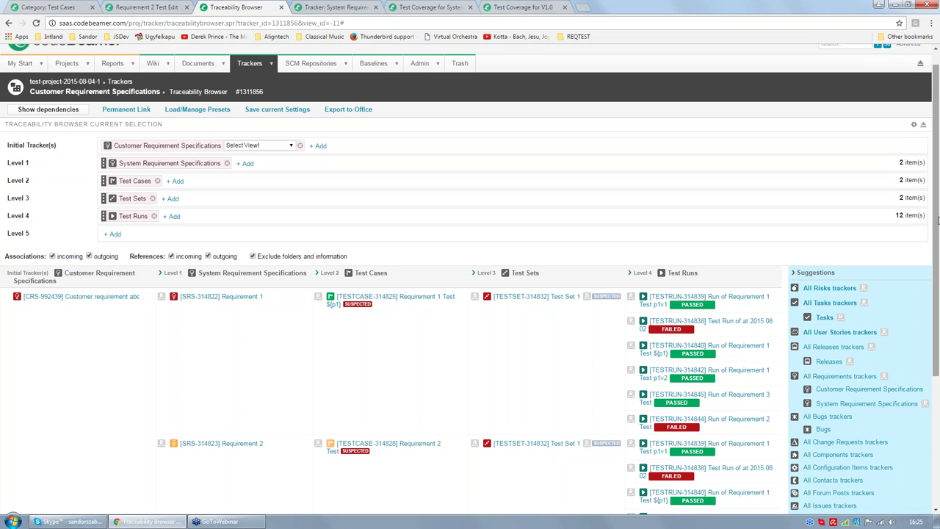
Examine the traceability chain from the customer requirement through system requirements, test cases and test sets to the test runs.
drag(938, 219, 938, 240)
scroll(938, 240, down, 2)
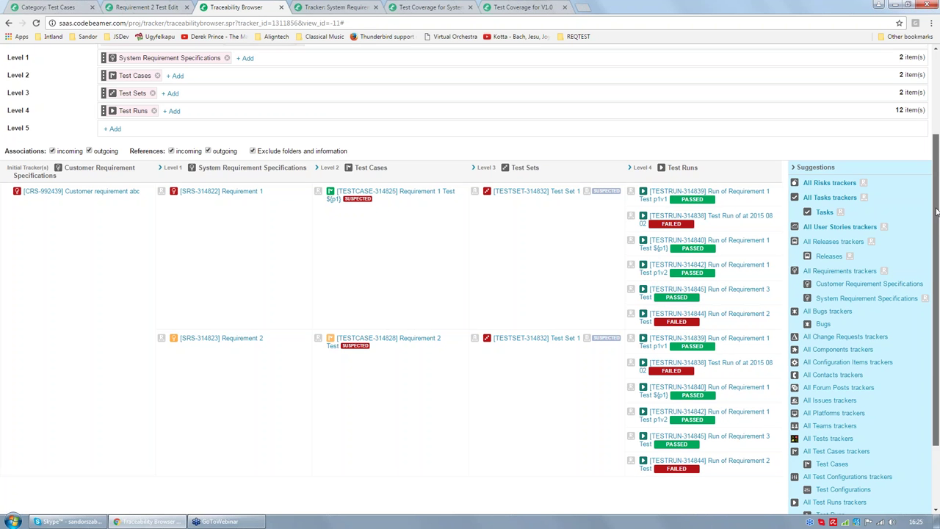
drag(936, 217, 938, 166)
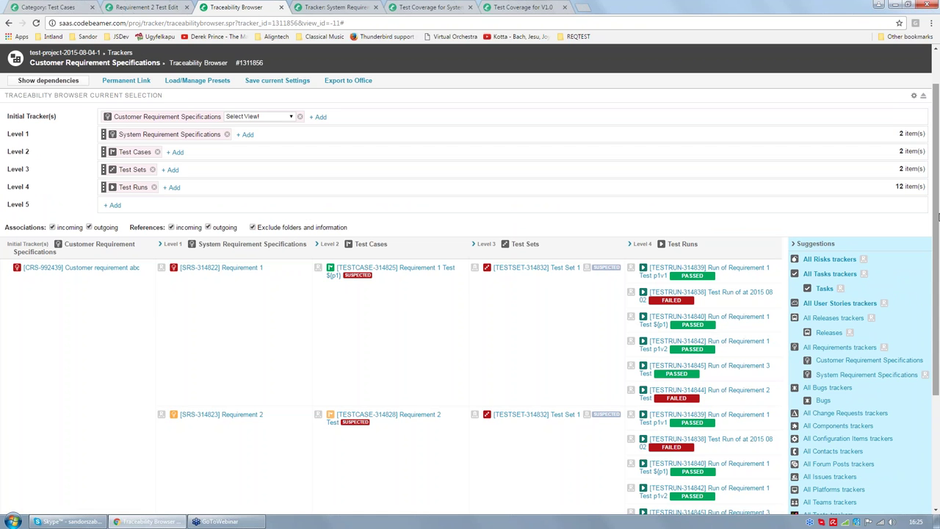
drag(937, 217, 938, 198)
scroll(299, 315, up, 1)
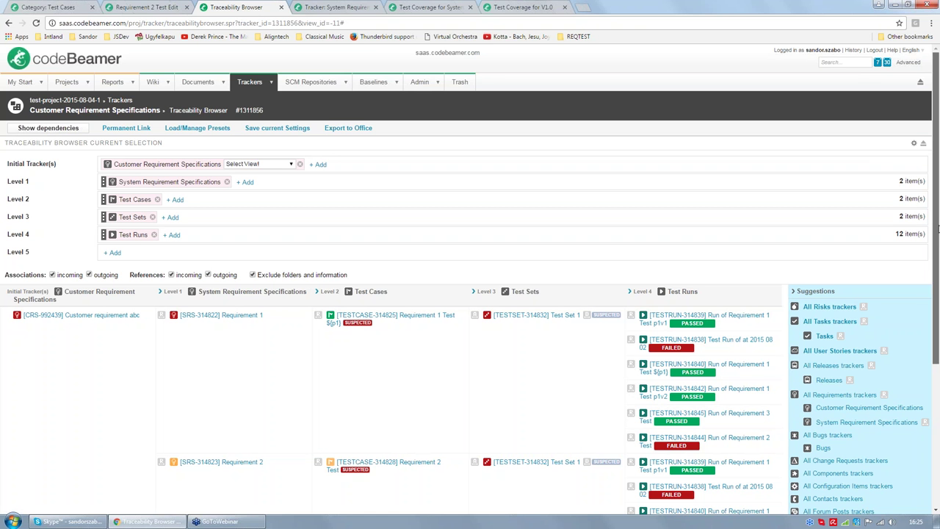
scroll(937, 230, down, 1)
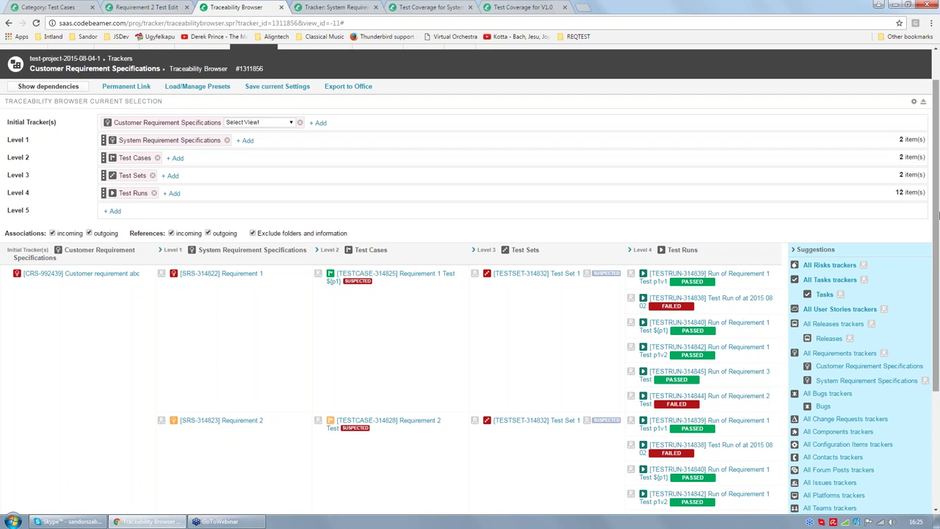
scroll(937, 216, up, 1)
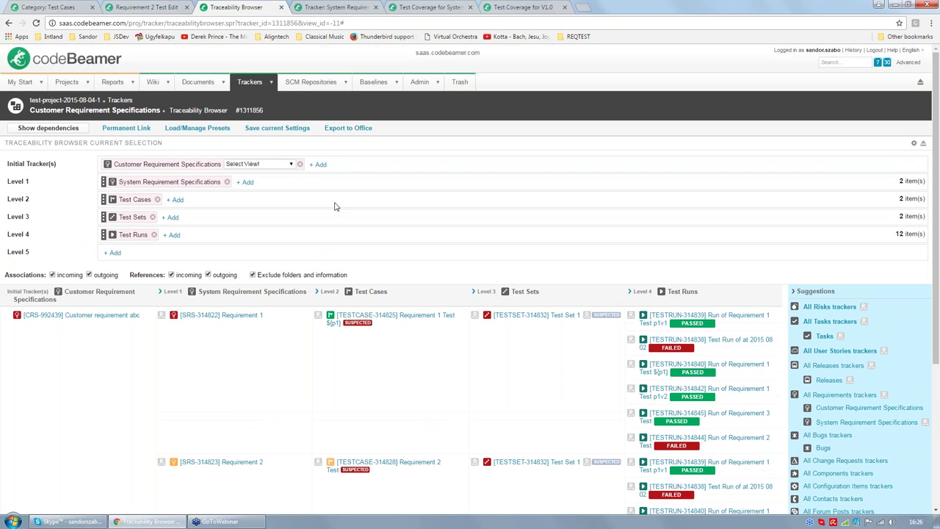
Switch to the System Requirement Specifications tracker and open its test coverage view.
click(332, 8)
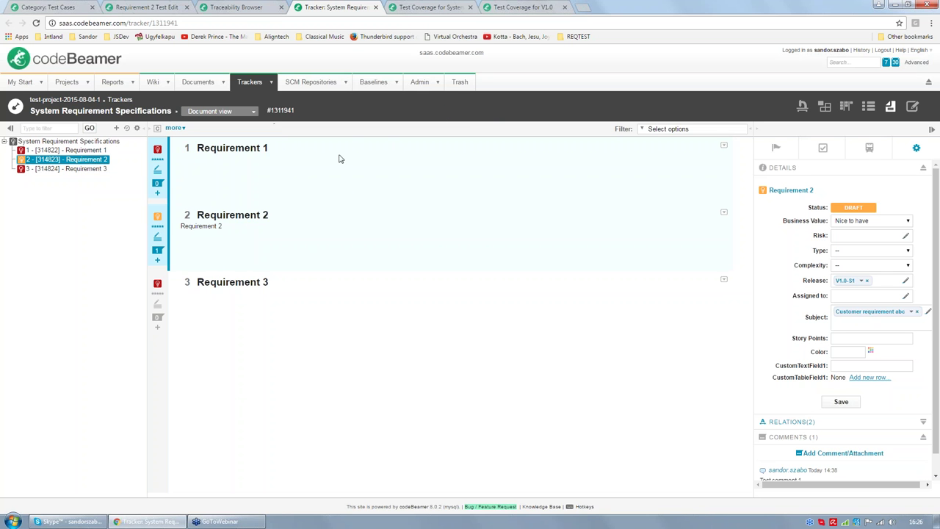
click(294, 23)
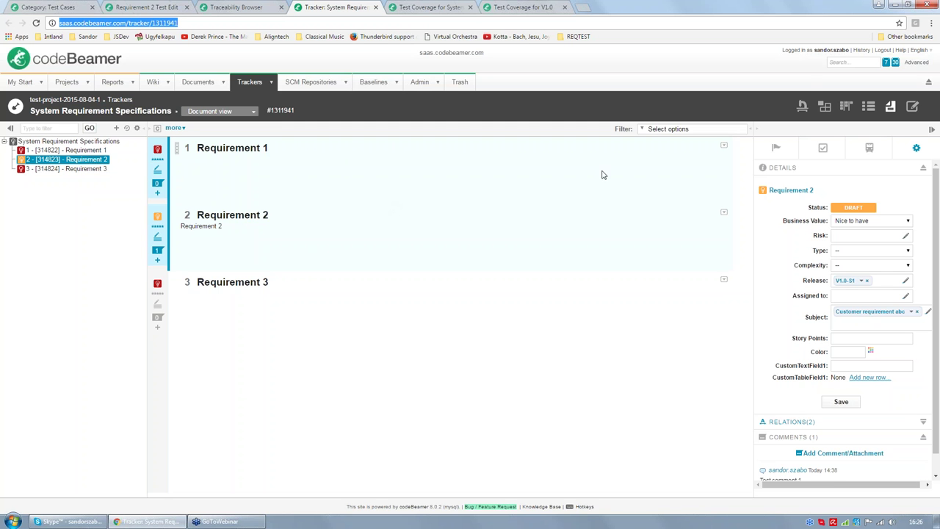
click(802, 107)
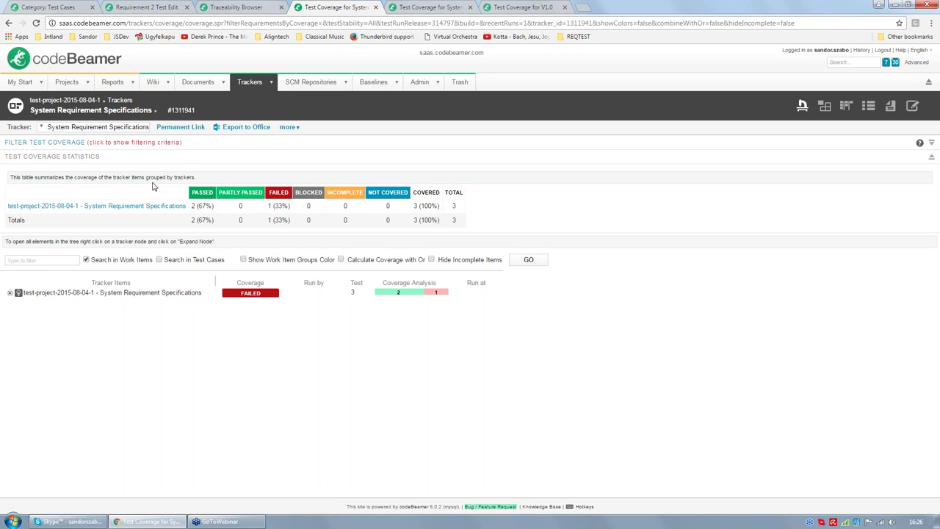
Show the test coverage filtering criteria and review the Coverage and Feature Stability options without changing them.
click(70, 144)
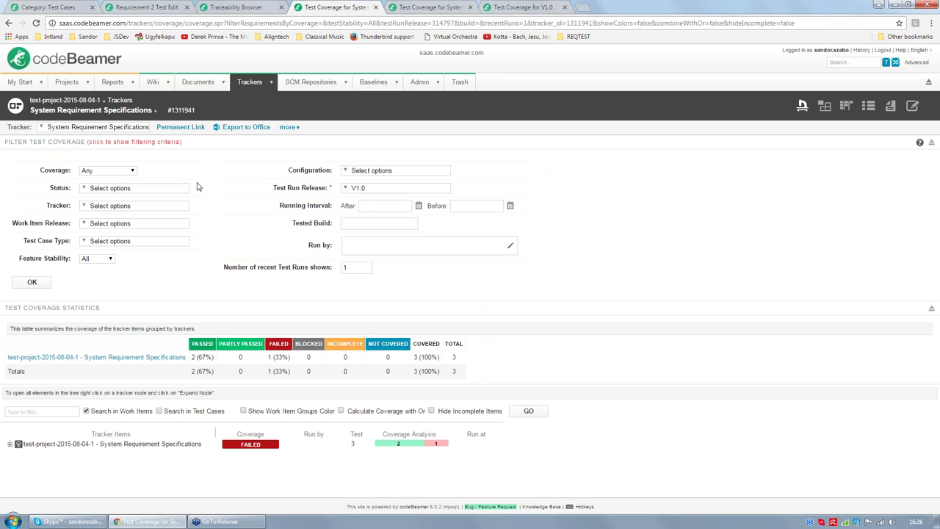
click(132, 172)
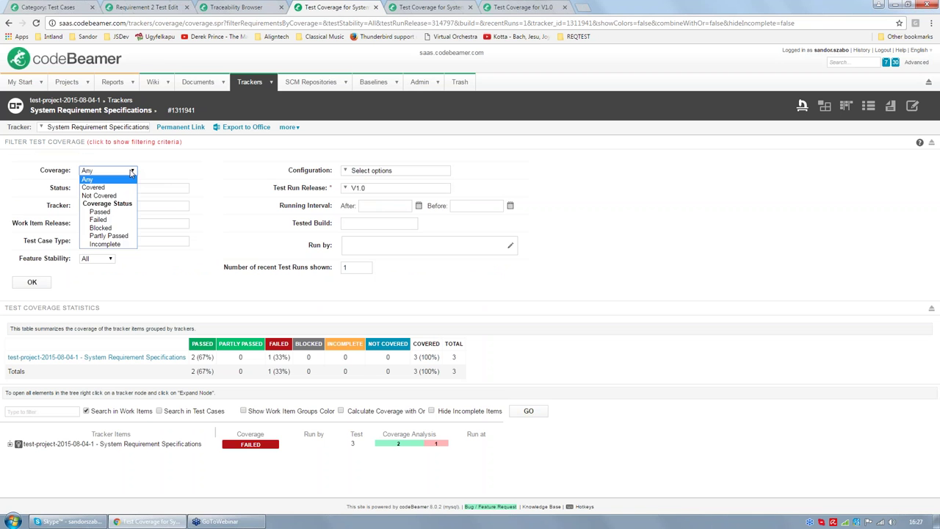
click(131, 172)
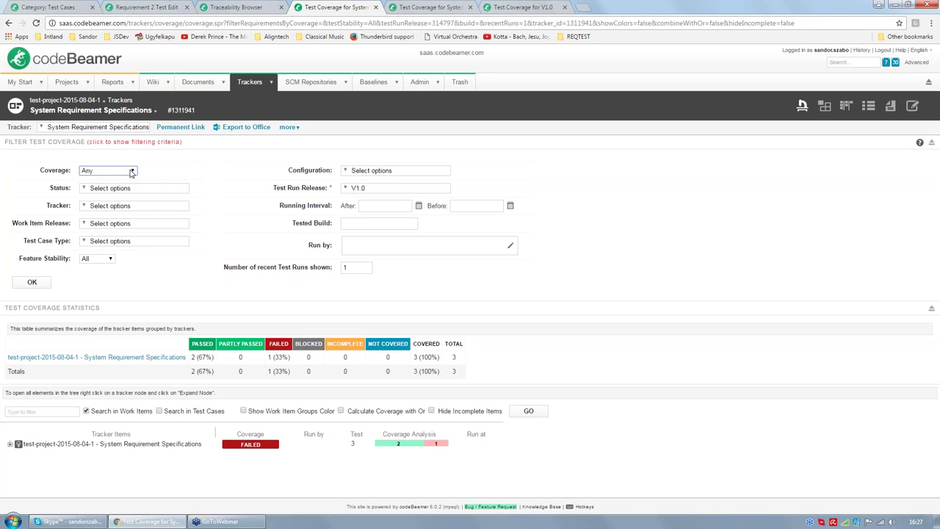
click(132, 173)
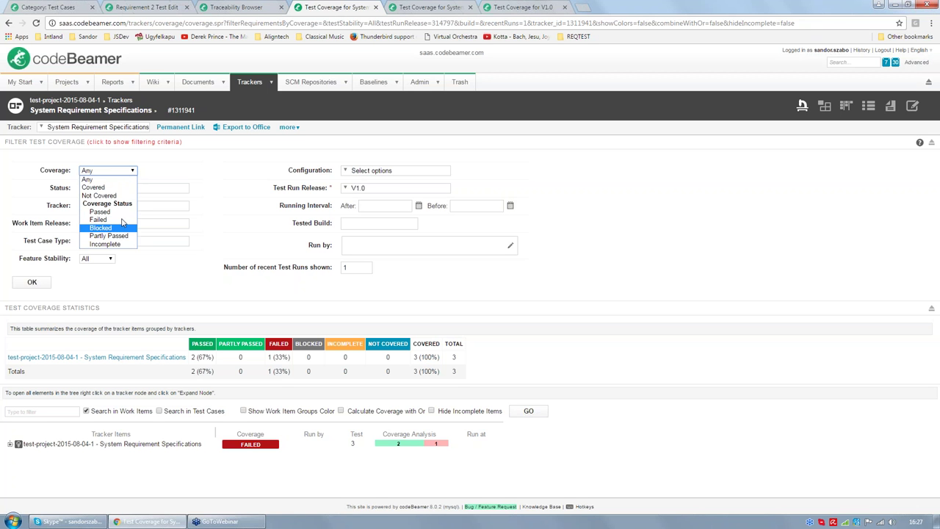
click(123, 171)
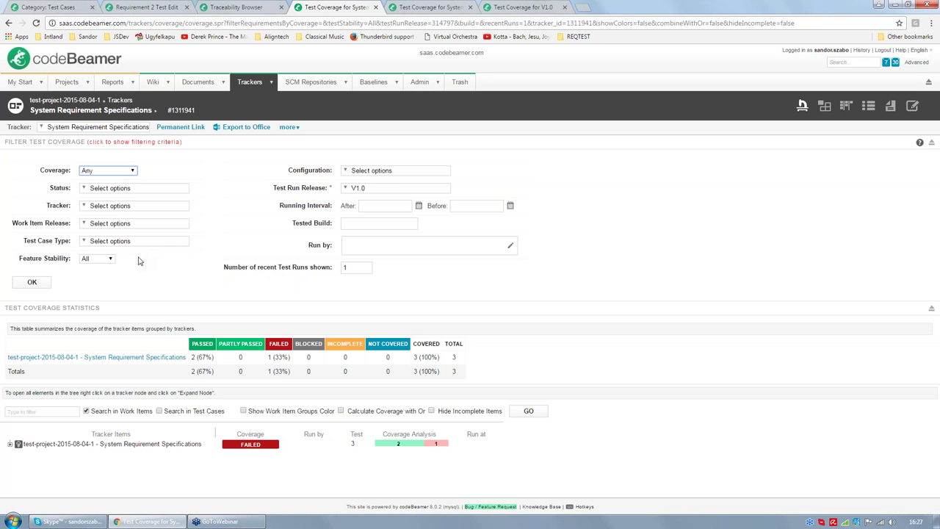
click(111, 260)
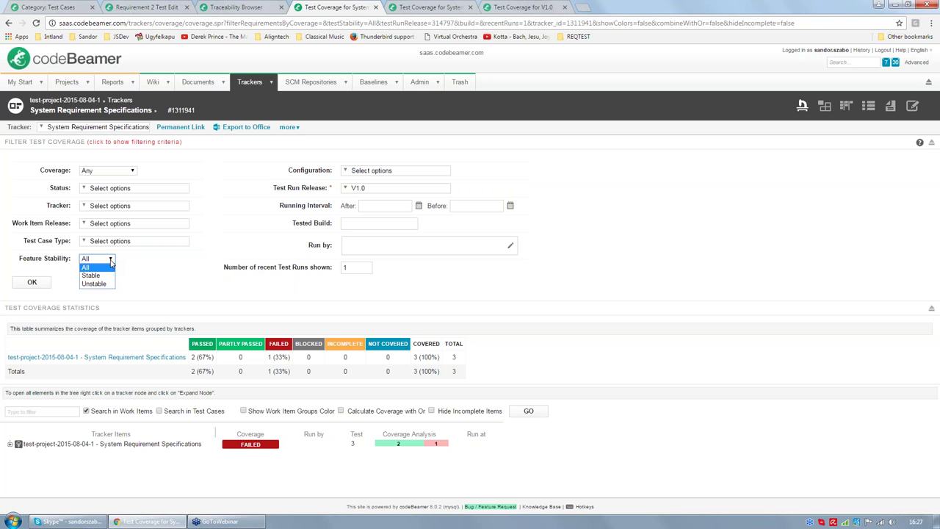
click(111, 260)
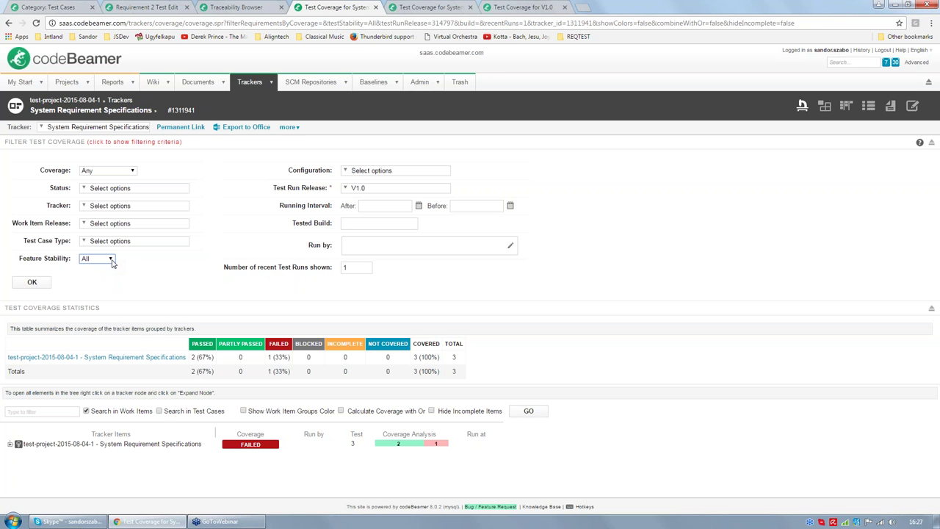
Review the Configuration options and the Running Interval, Tested Build and Run by filters, and collapse the filtering criteria.
click(434, 173)
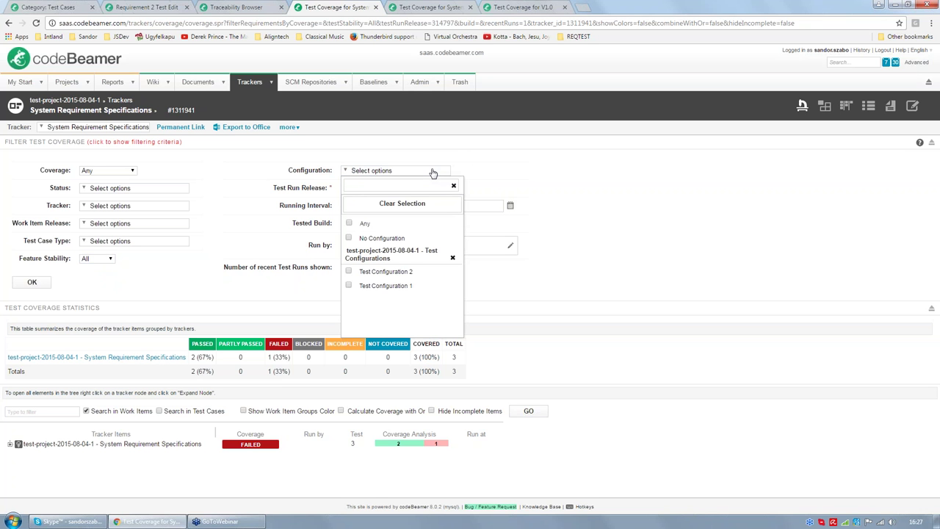
click(433, 174)
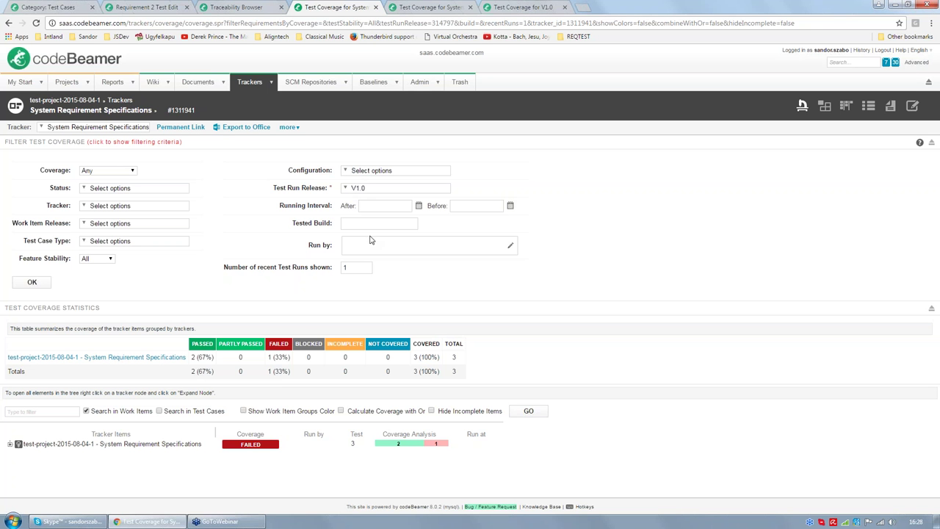
click(371, 205)
click(358, 225)
click(367, 245)
click(48, 145)
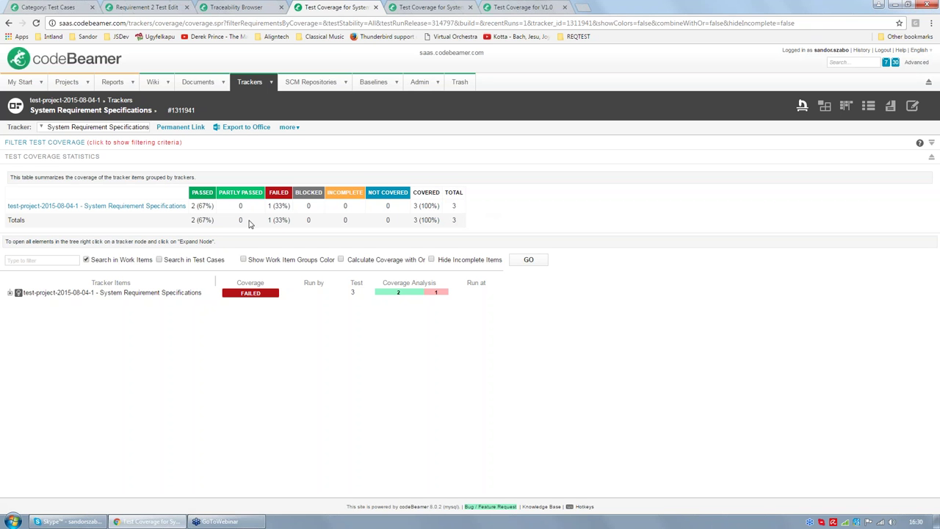
Collapse the coverage statistics and expand Requirement 1, Requirement 2 and Requirement 3 down to their test runs.
click(65, 157)
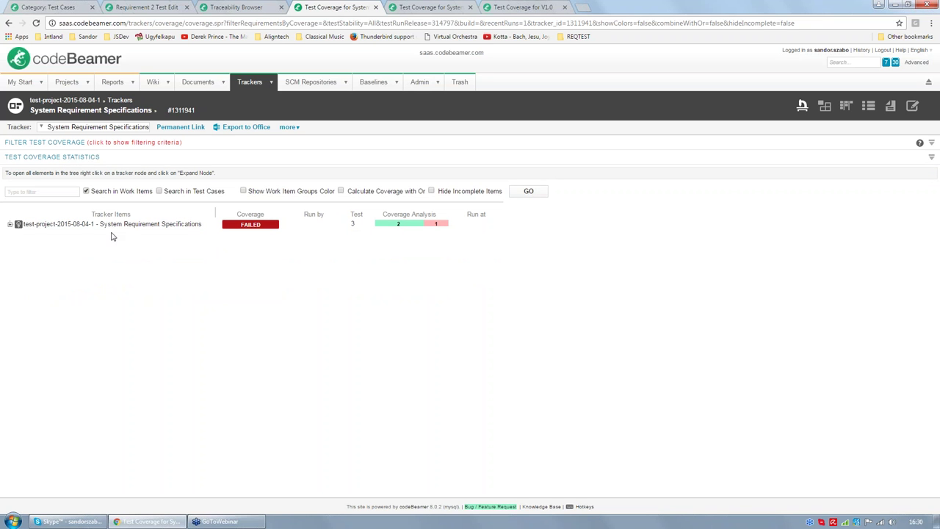
click(10, 224)
click(17, 234)
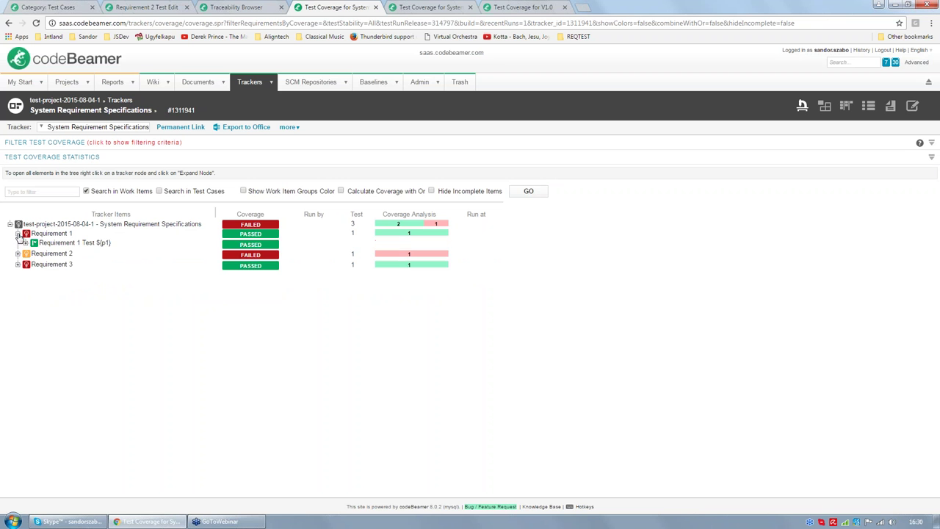
click(25, 243)
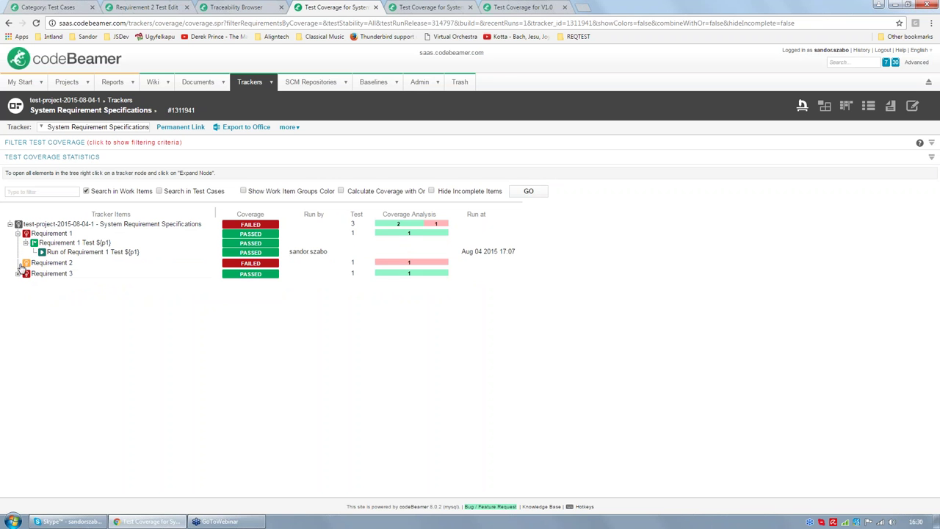
click(18, 262)
click(25, 272)
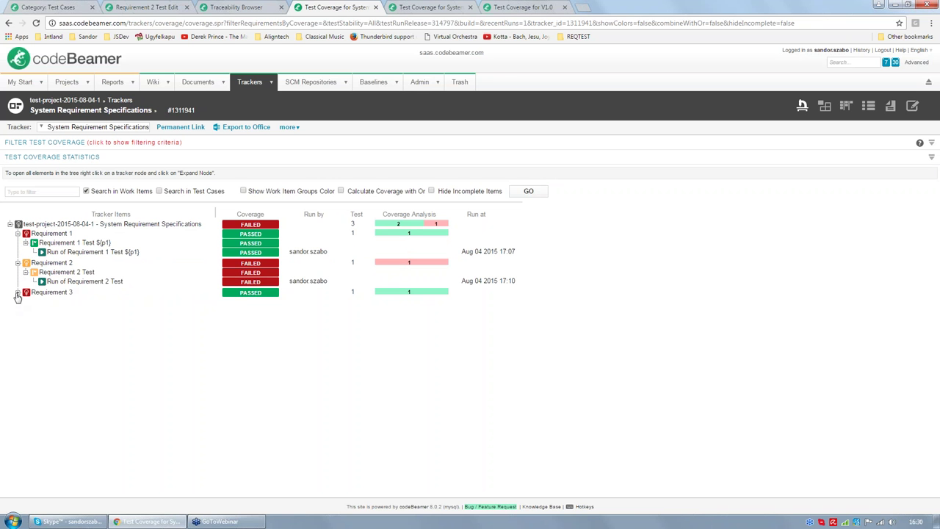
click(18, 293)
click(25, 301)
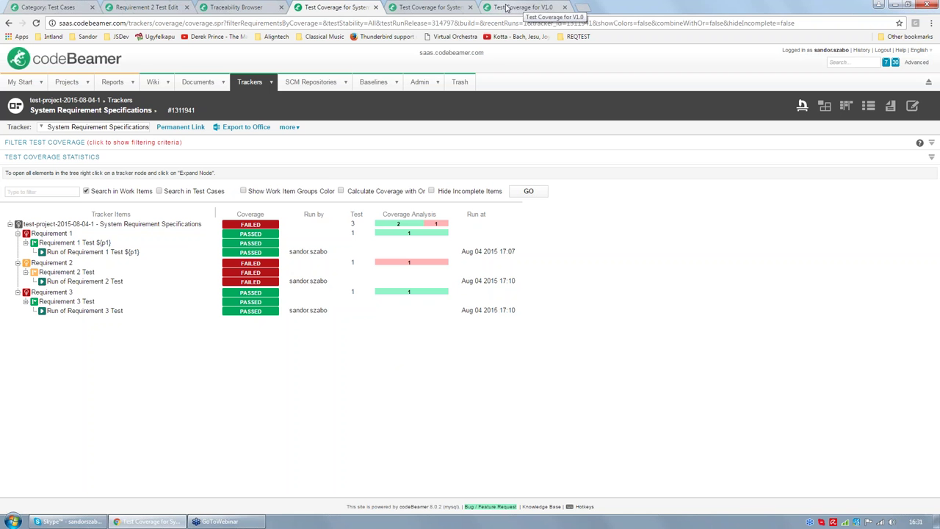
Switch to the test coverage of release V1.0, review its Tracker filter options and collapse the filtering criteria.
click(506, 7)
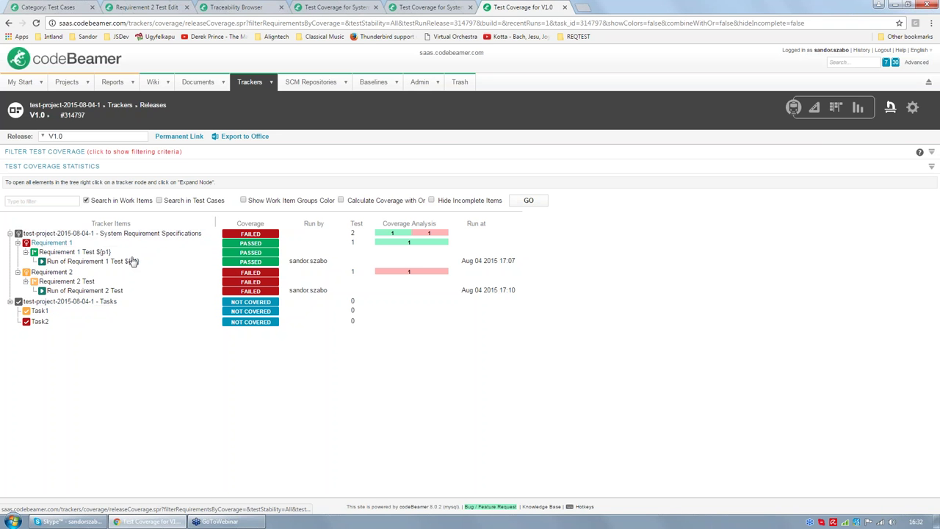
click(74, 154)
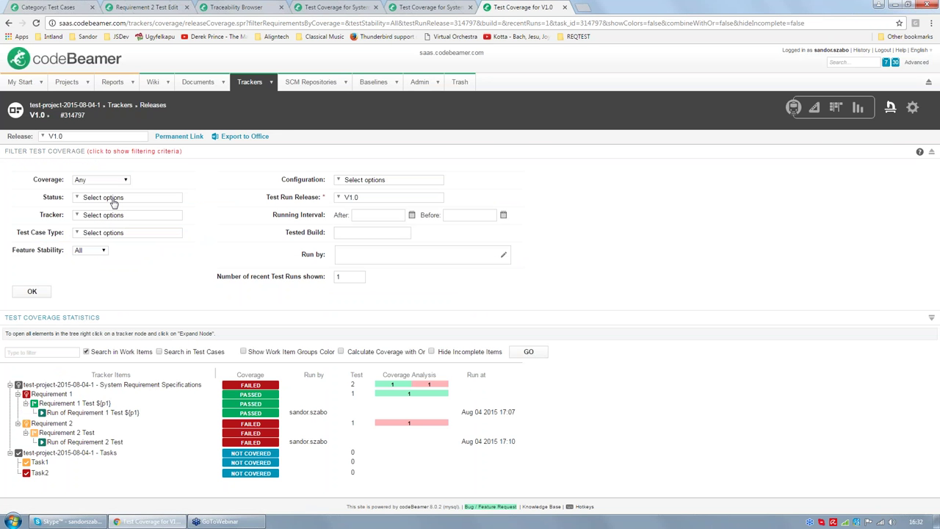
click(110, 217)
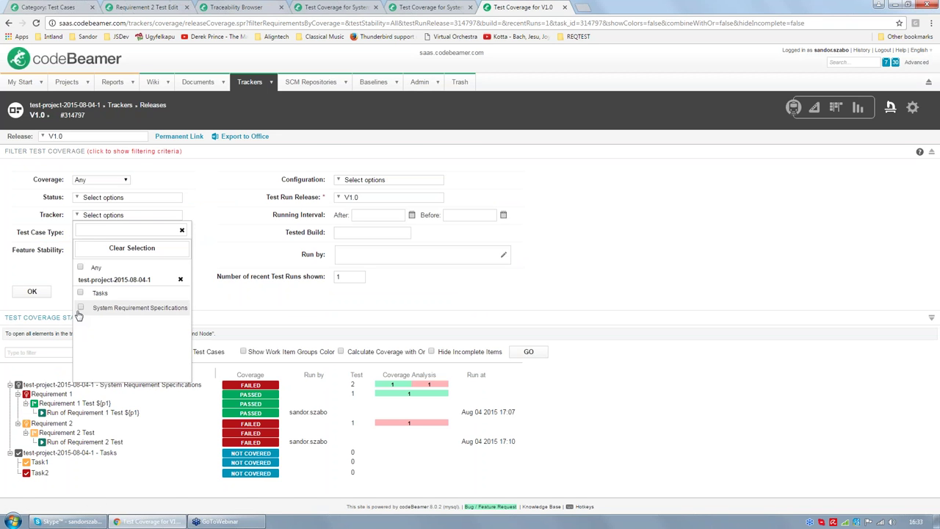
click(19, 207)
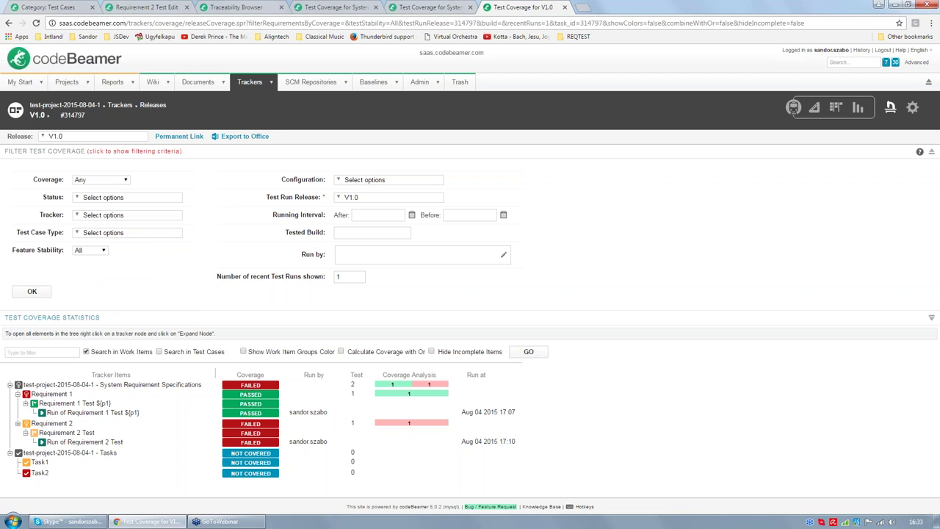
click(85, 152)
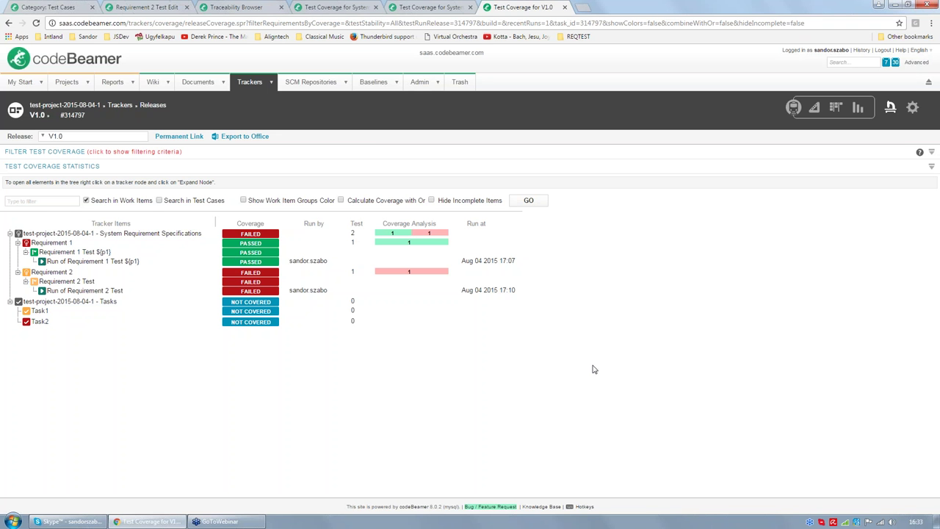
mouse_move(250, 525)
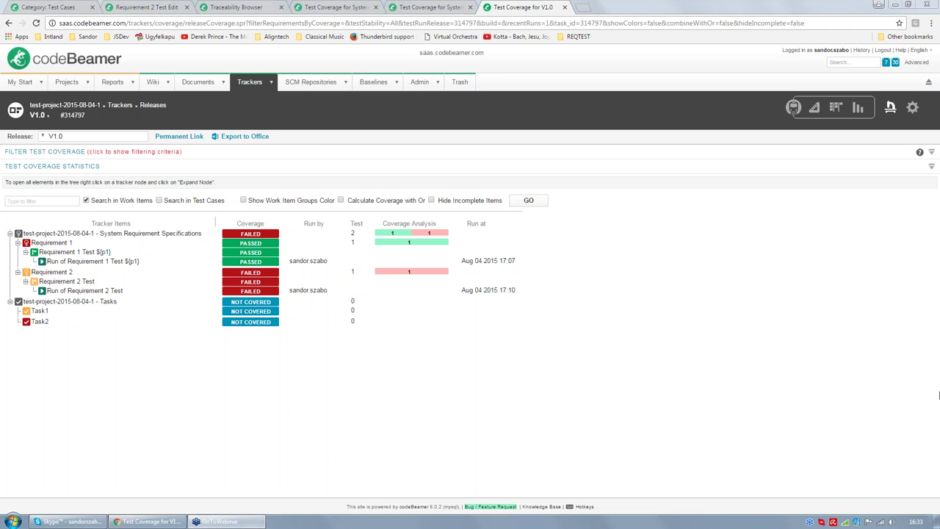